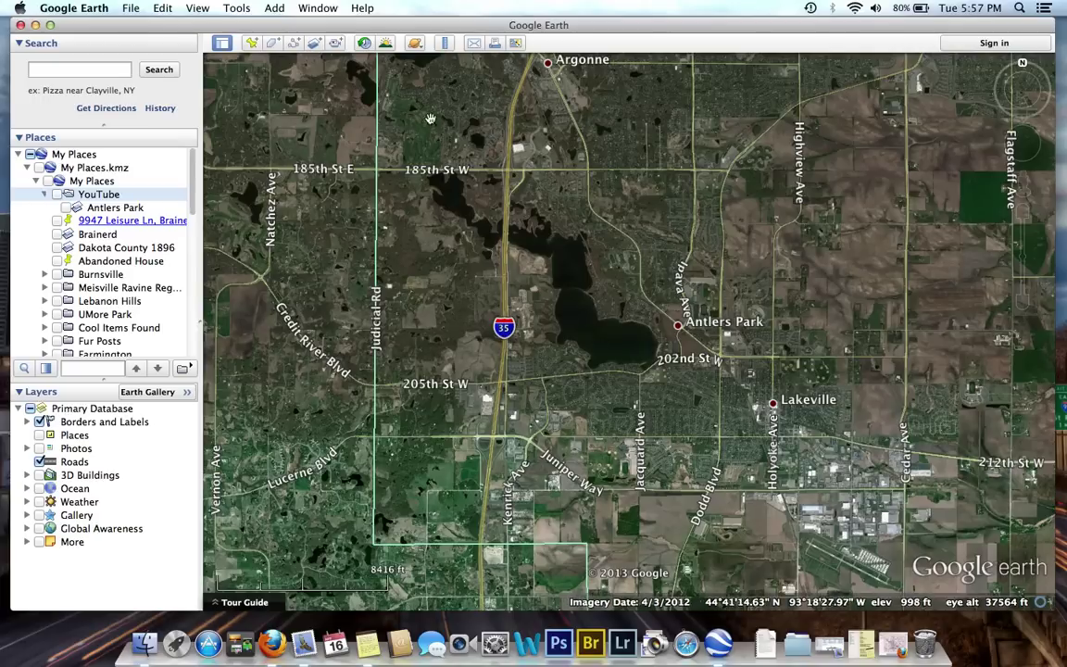
- Show the Antlers Park image overlay, open its properties for editing and fade it to semi-transparent
click(313, 44)
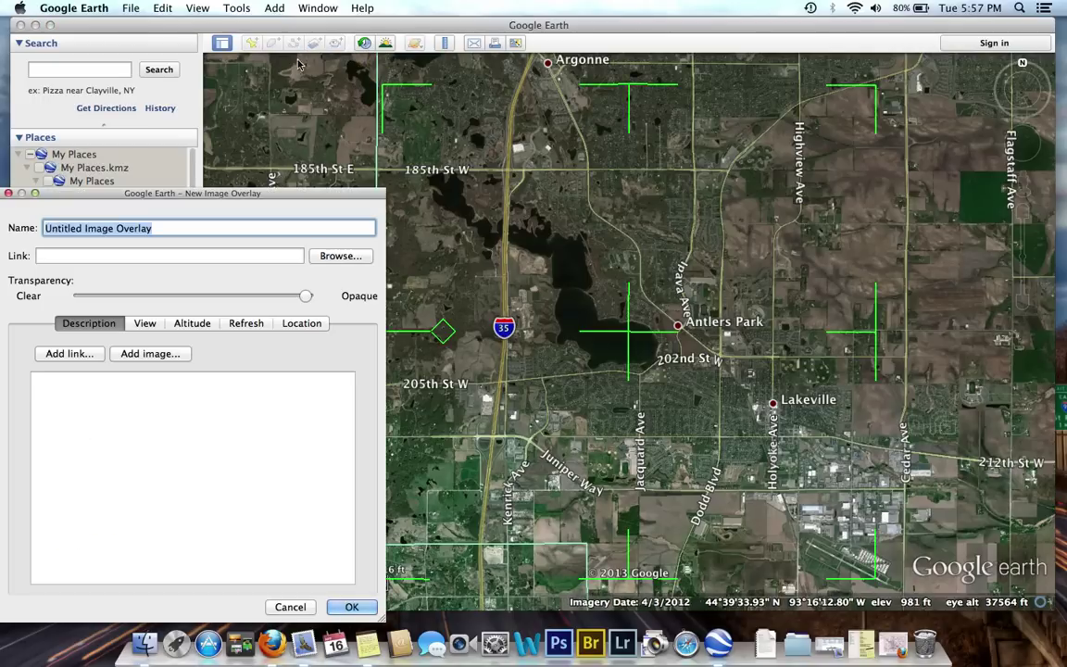
click(290, 606)
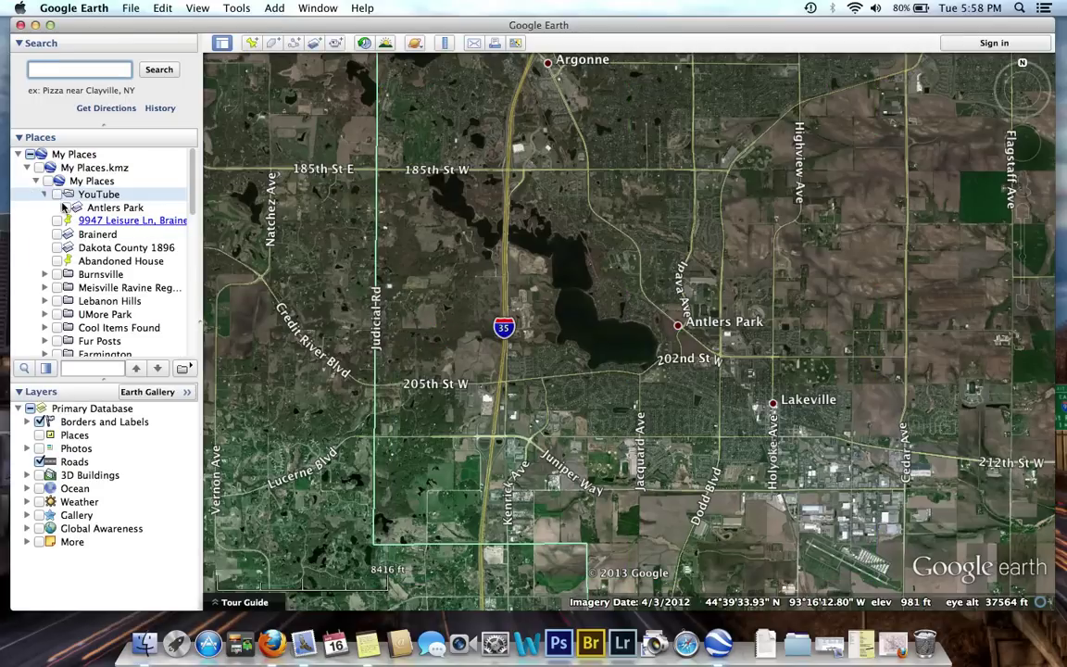
click(66, 209)
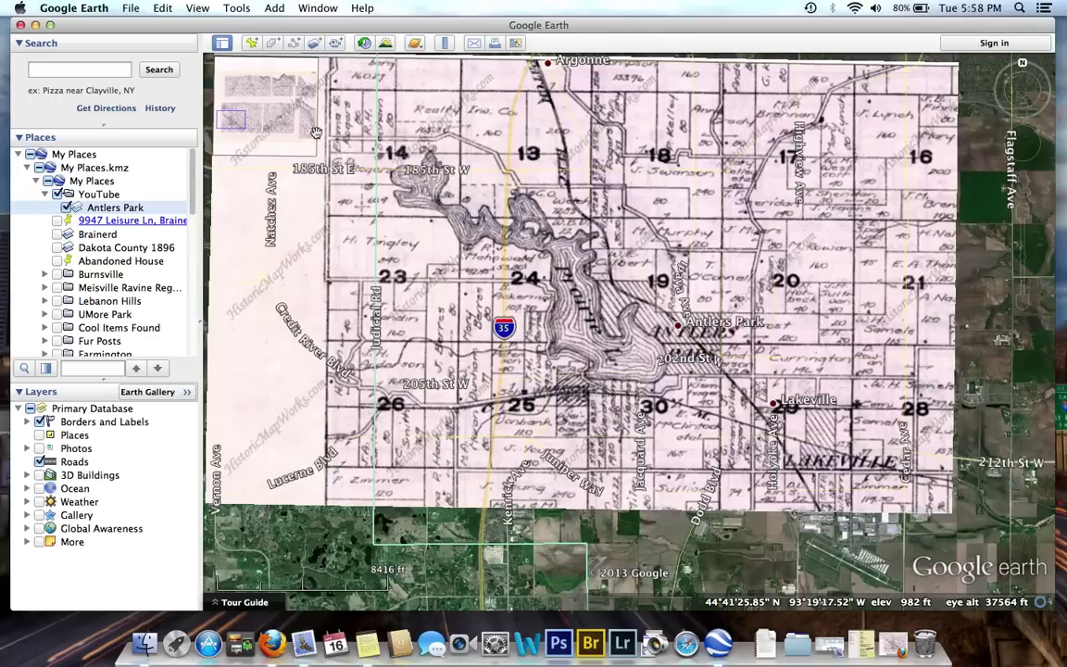
right_click(112, 211)
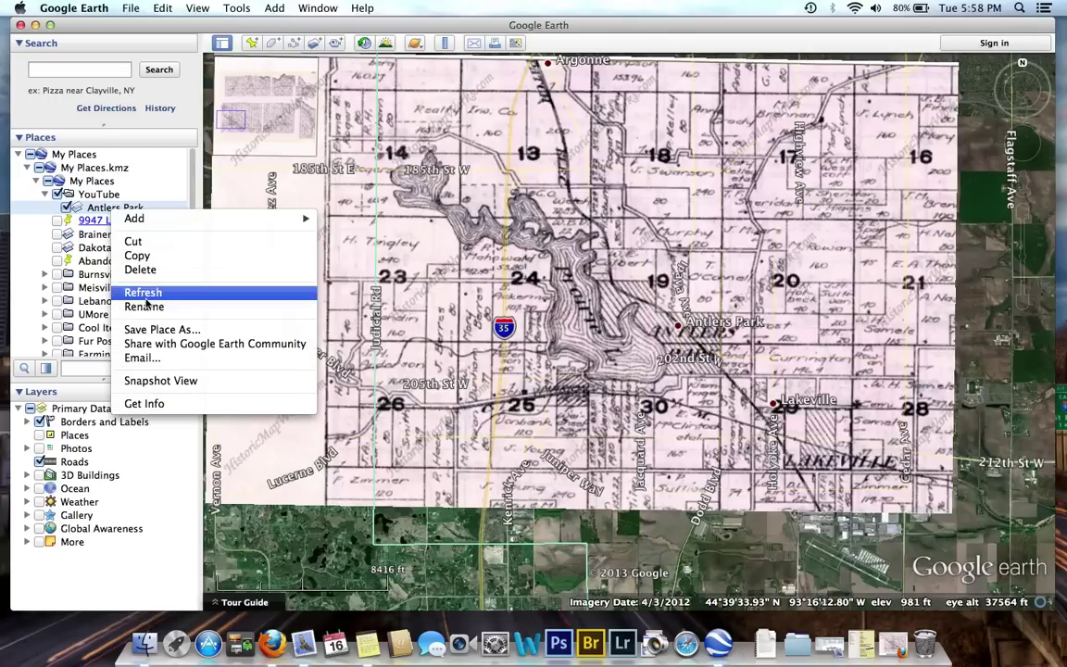
click(150, 400)
drag(287, 193, 188, 193)
drag(203, 297, 69, 297)
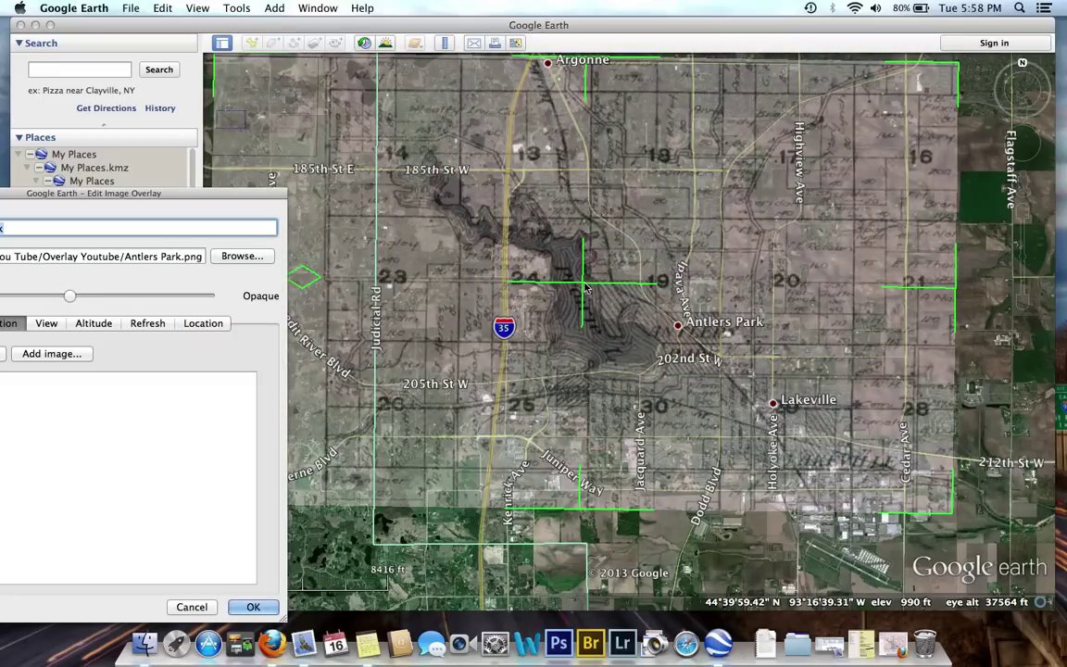
- Shrink the Antlers Park overlay proportionally from its southeast corner and reposition it so the mapped lake lies over the real one
drag(583, 287, 634, 321)
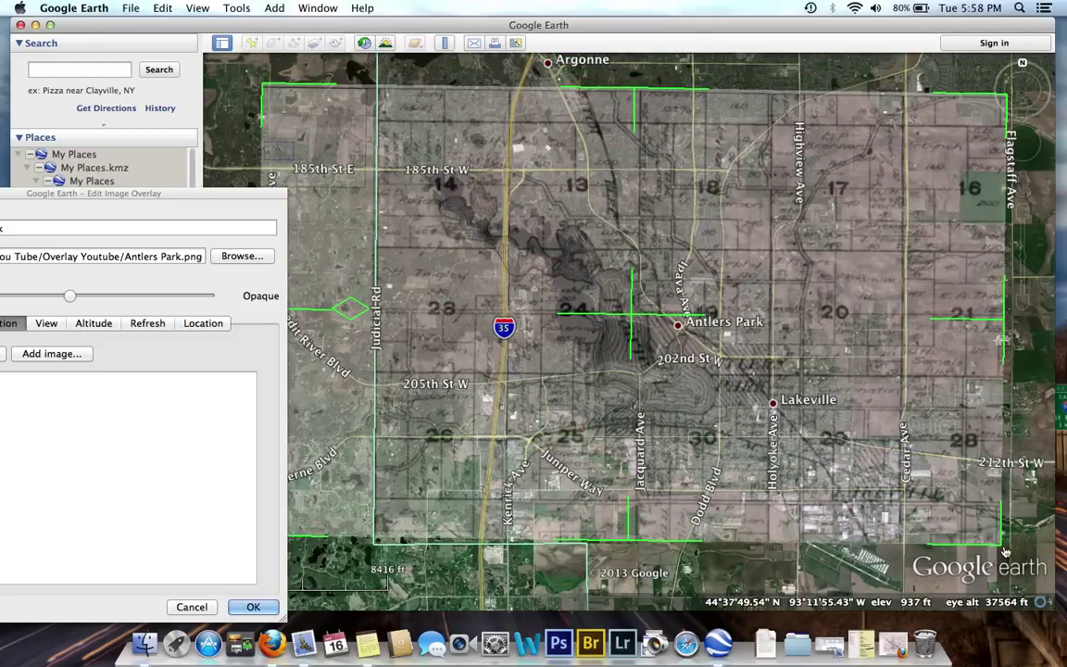
drag(1005, 552, 940, 515)
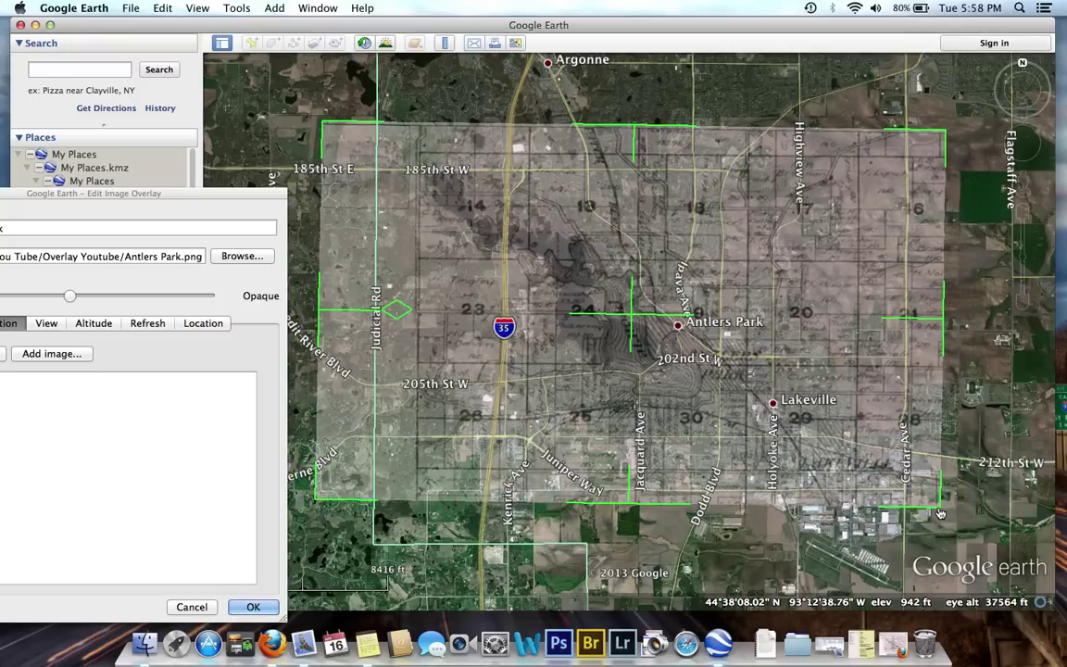
drag(632, 319, 582, 288)
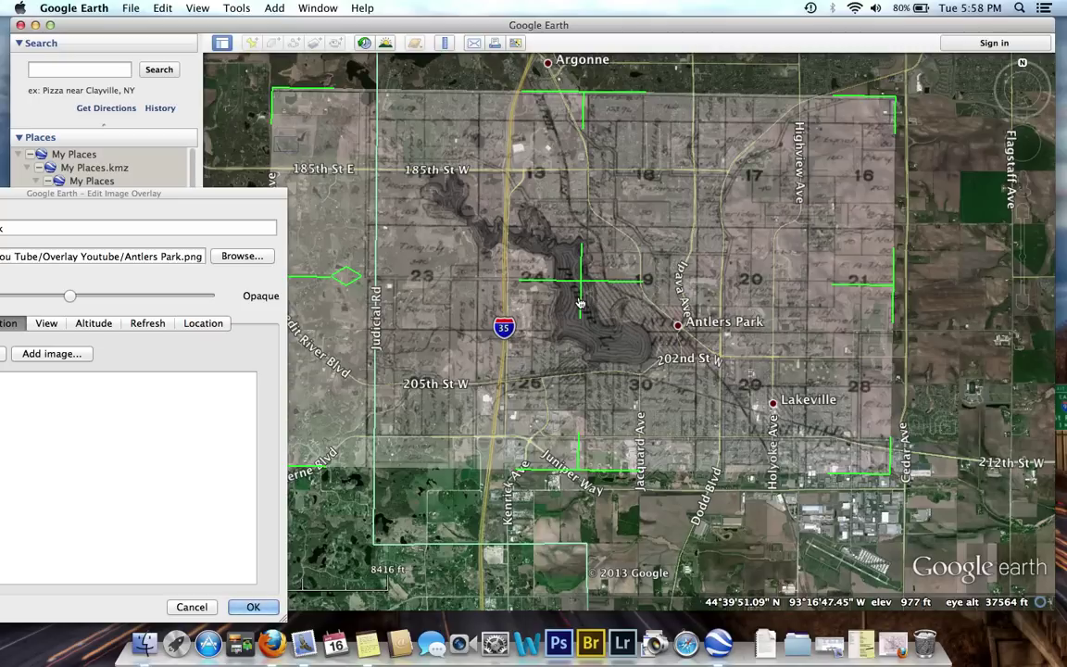
- Narrow the overlay by pulling its west edge inward, and rotate it very slightly with the map opaque
drag(245, 194, 202, 198)
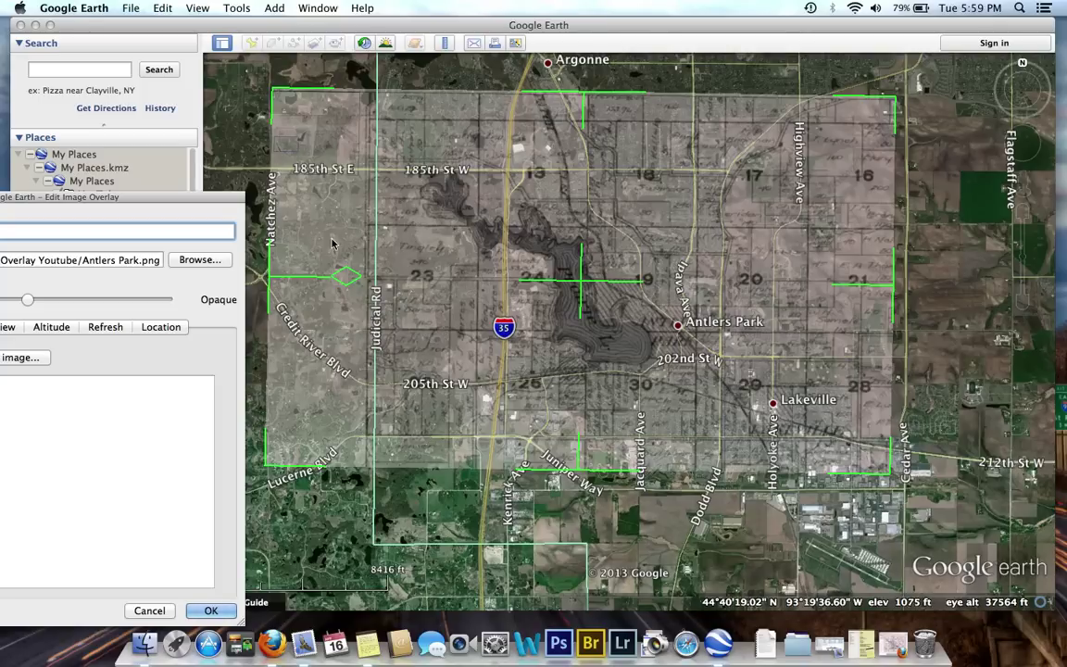
drag(28, 299, 151, 299)
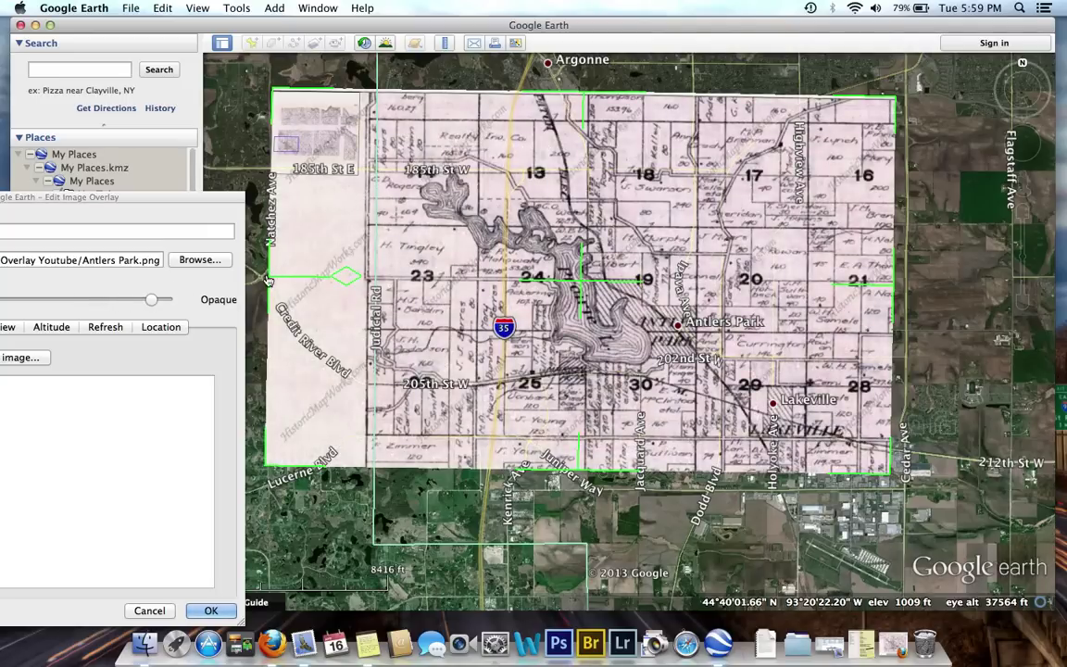
drag(268, 277, 284, 281)
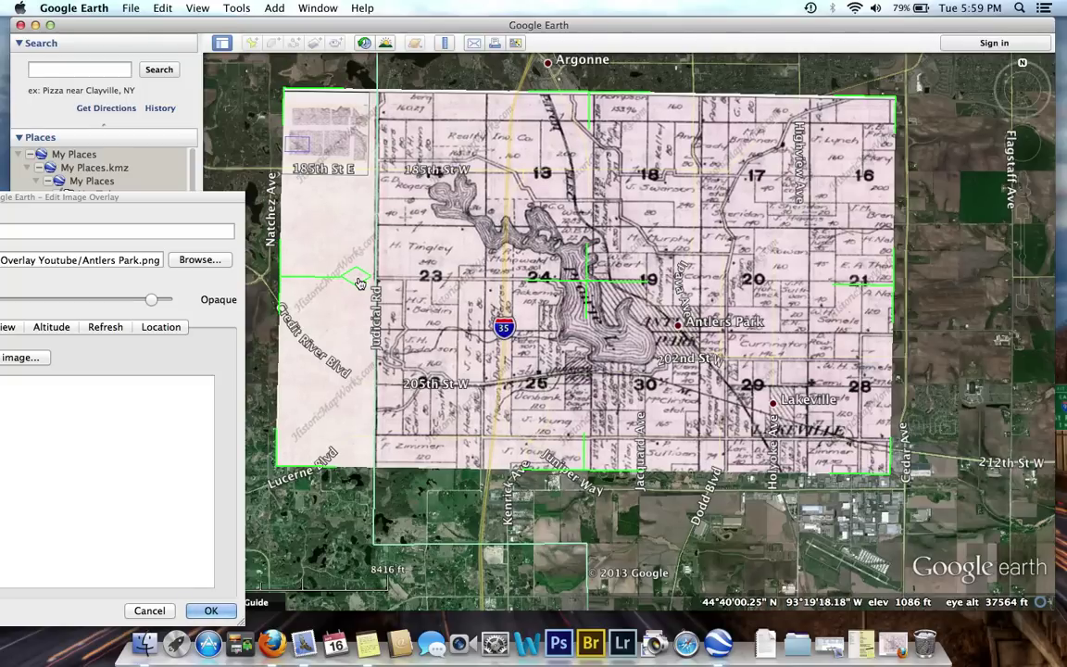
drag(360, 282, 361, 283)
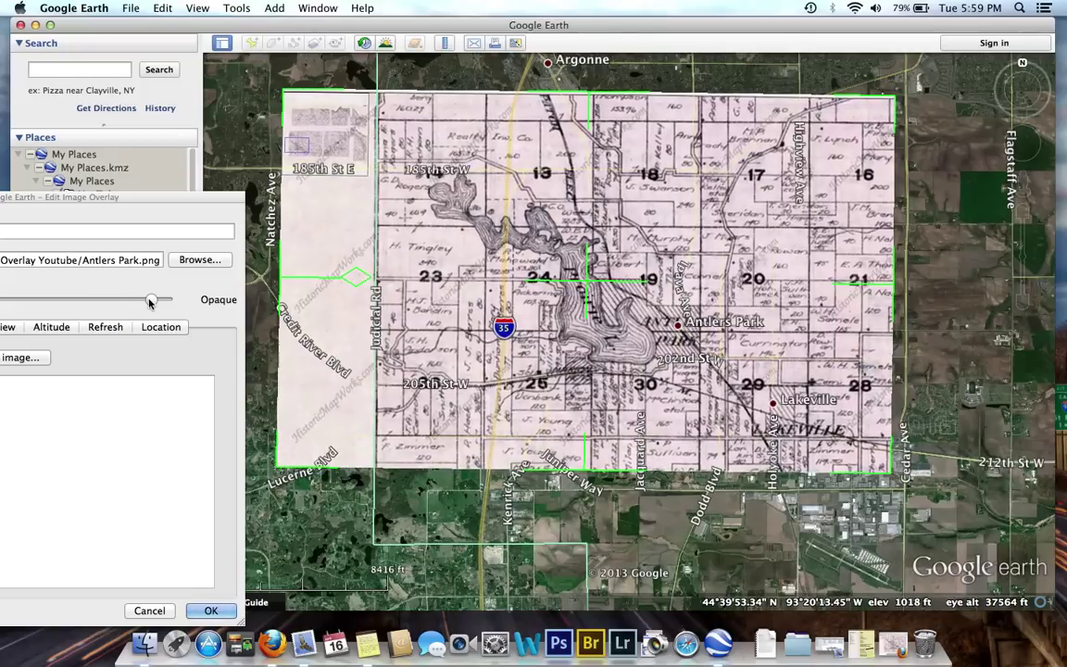
- Compare the historic map's lake and roads with the satellite imagery by alternating the overlay between faded and opaque
drag(150, 302, 24, 299)
drag(143, 200, 208, 195)
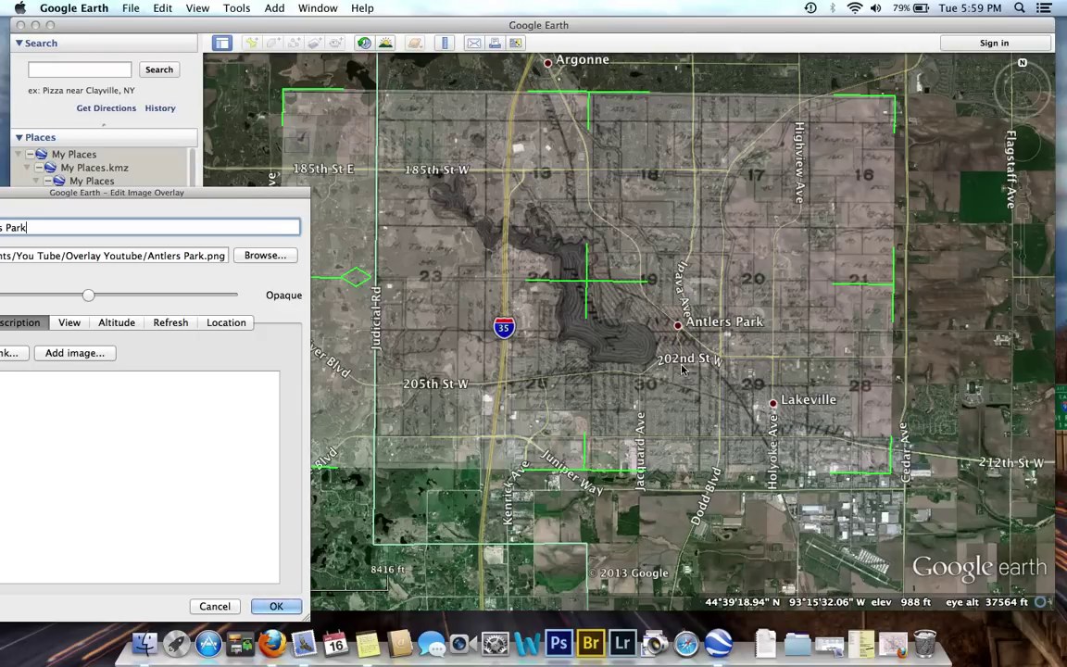
drag(88, 295, 306, 308)
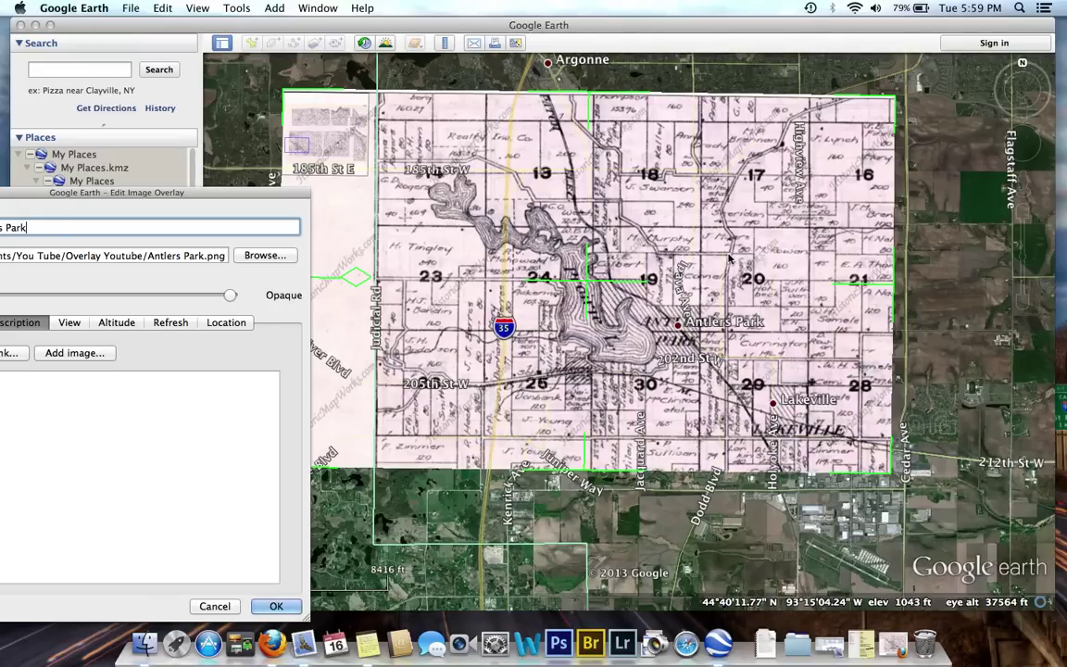
drag(230, 295, 72, 297)
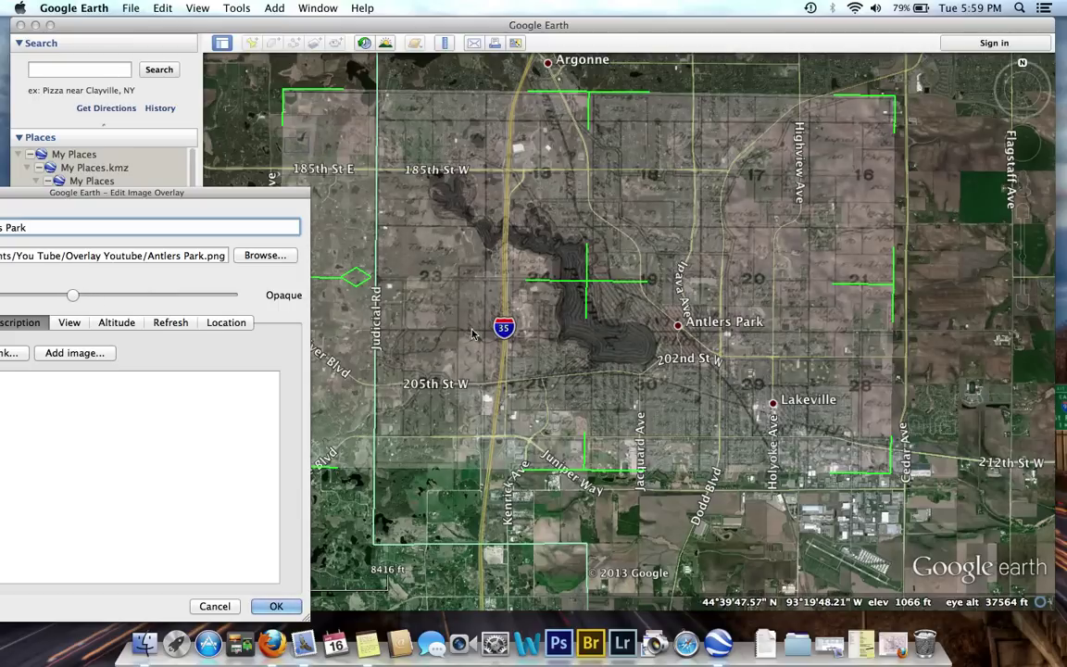
- Fine-tune the overlay's south edge and pull its east edge slightly inward, with the map faded to about half opacity
scroll(646, 328, up, 3)
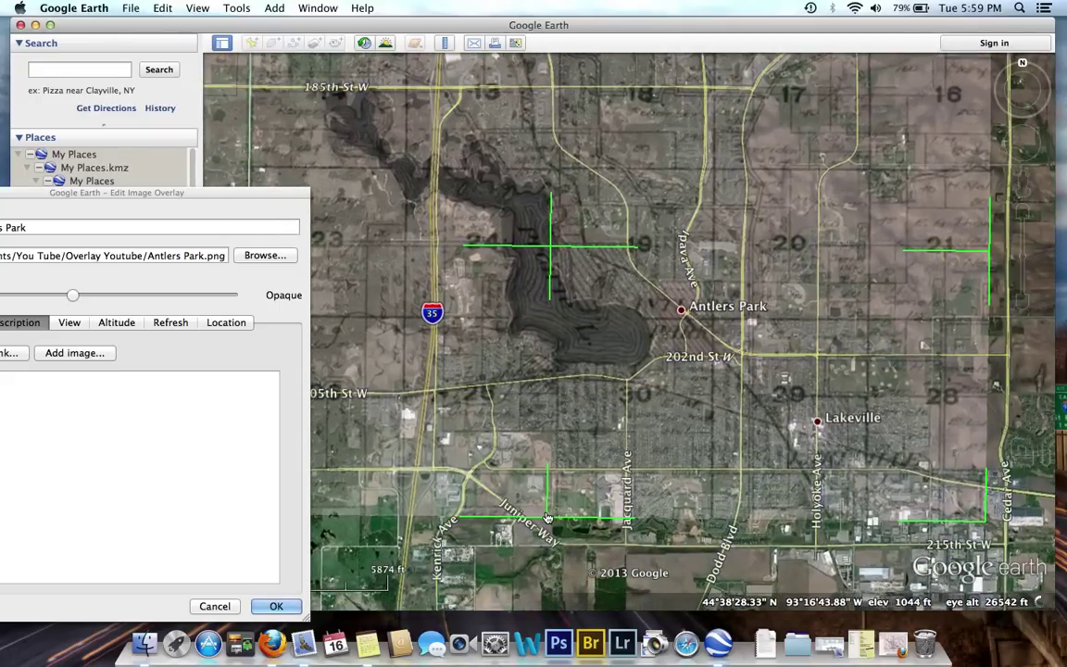
drag(547, 517, 545, 515)
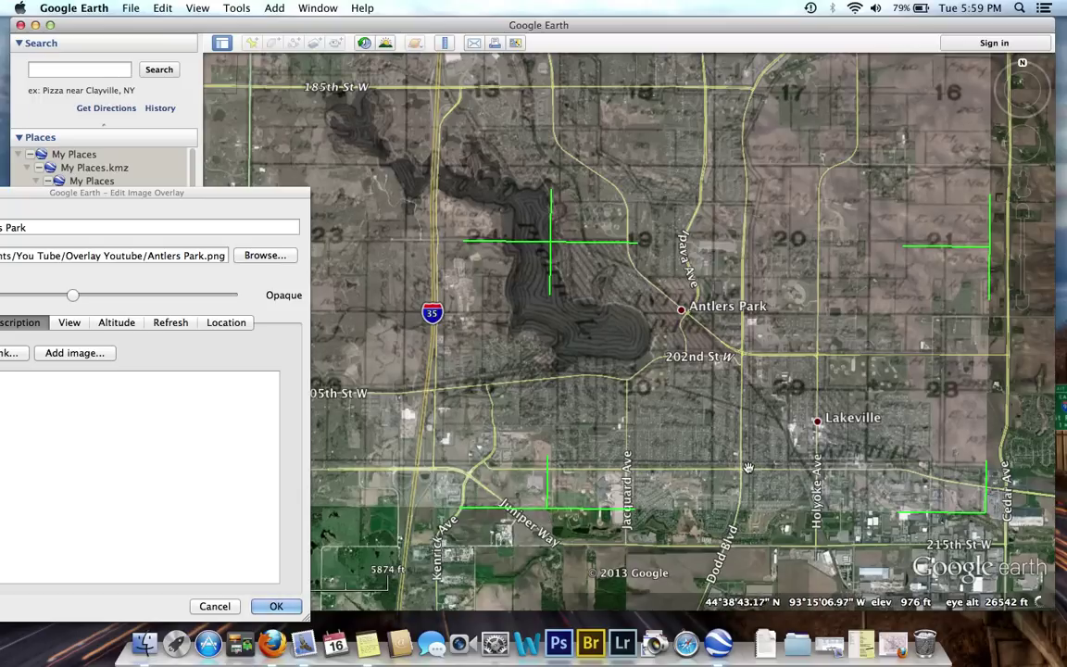
drag(72, 294, 97, 294)
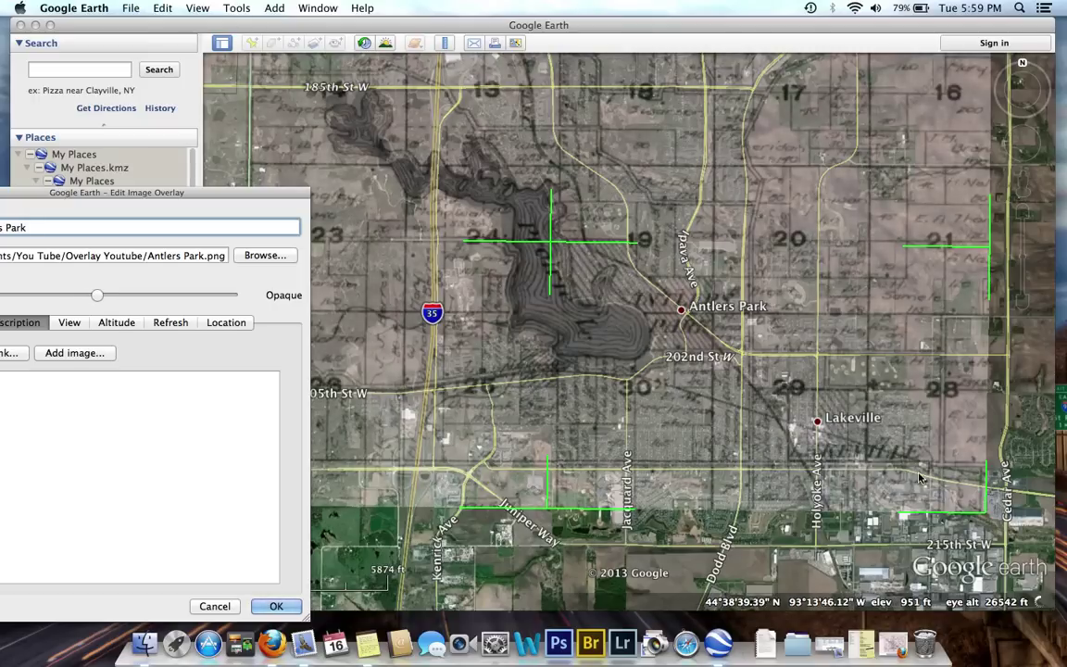
drag(989, 248, 978, 256)
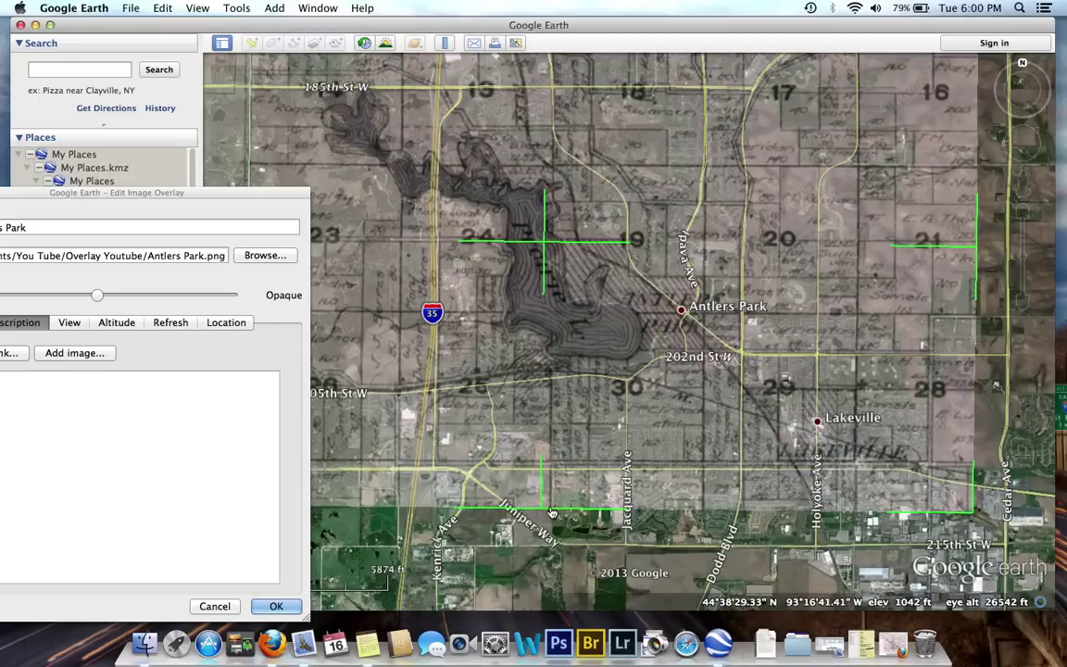
drag(545, 515, 545, 521)
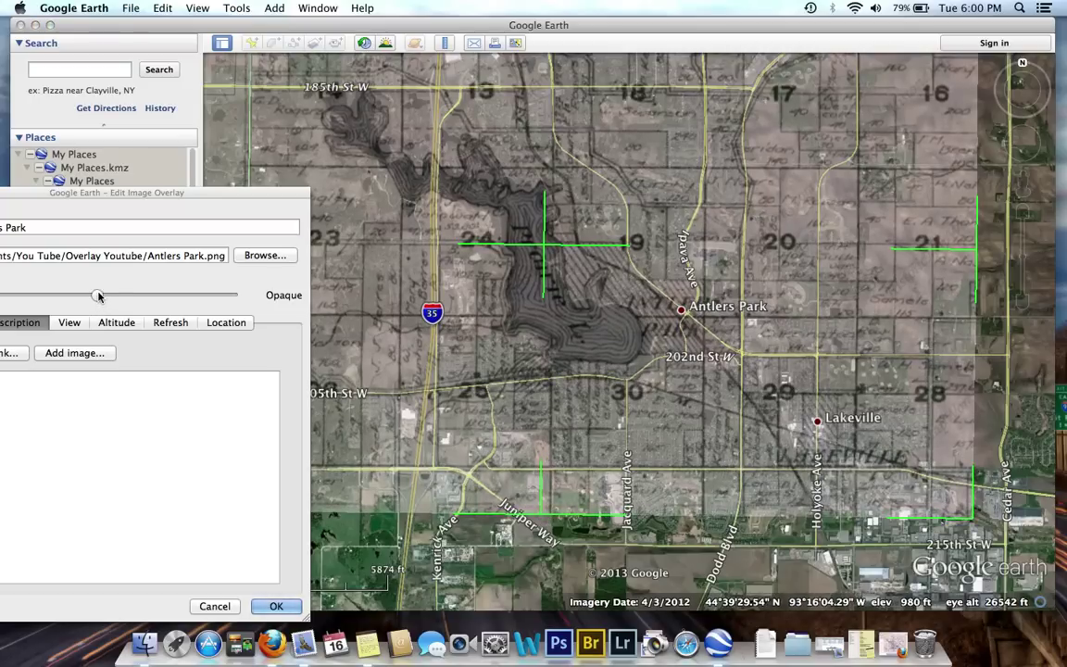
- Check the overlay's alignment at different opacities and adjust its northeast corner slightly to match the roads near Highview Ave
drag(97, 294, 230, 295)
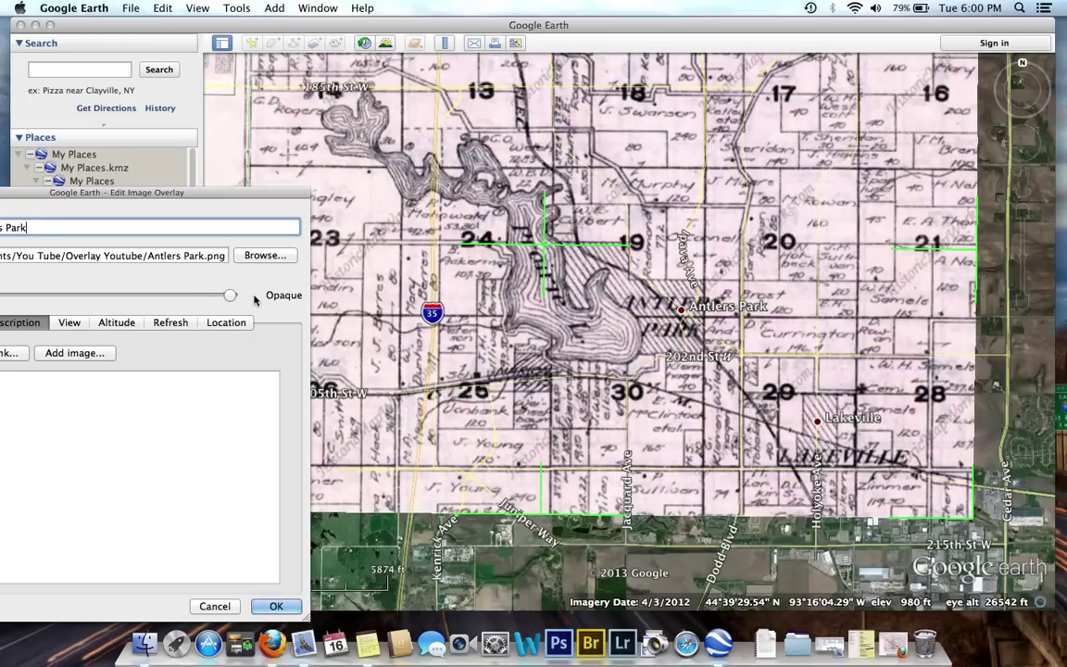
drag(230, 294, 102, 298)
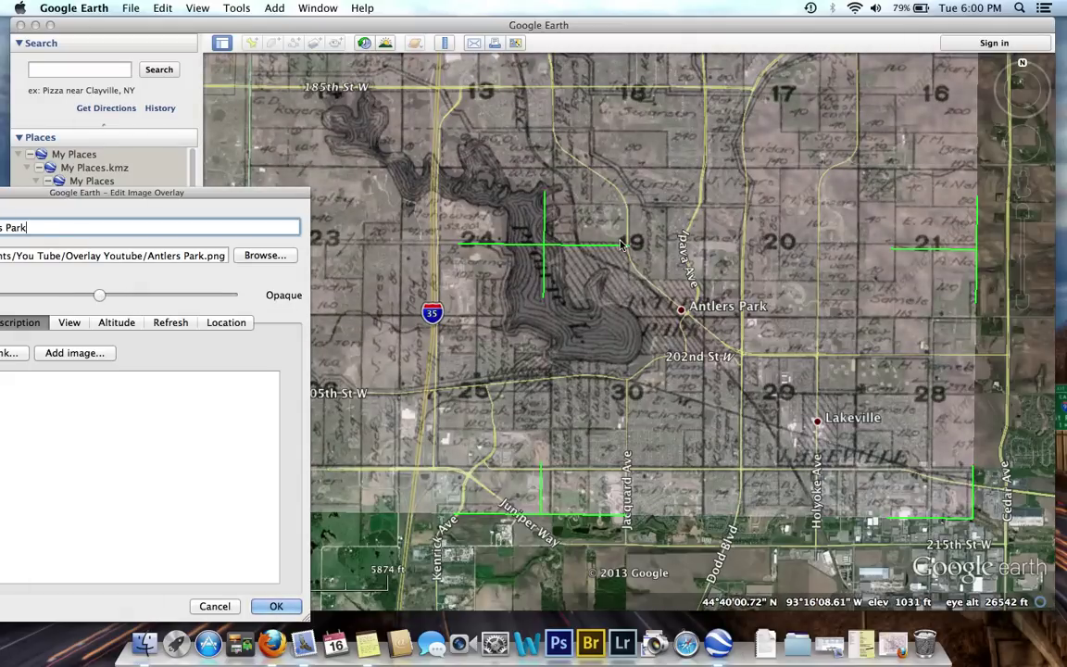
drag(619, 244, 585, 395)
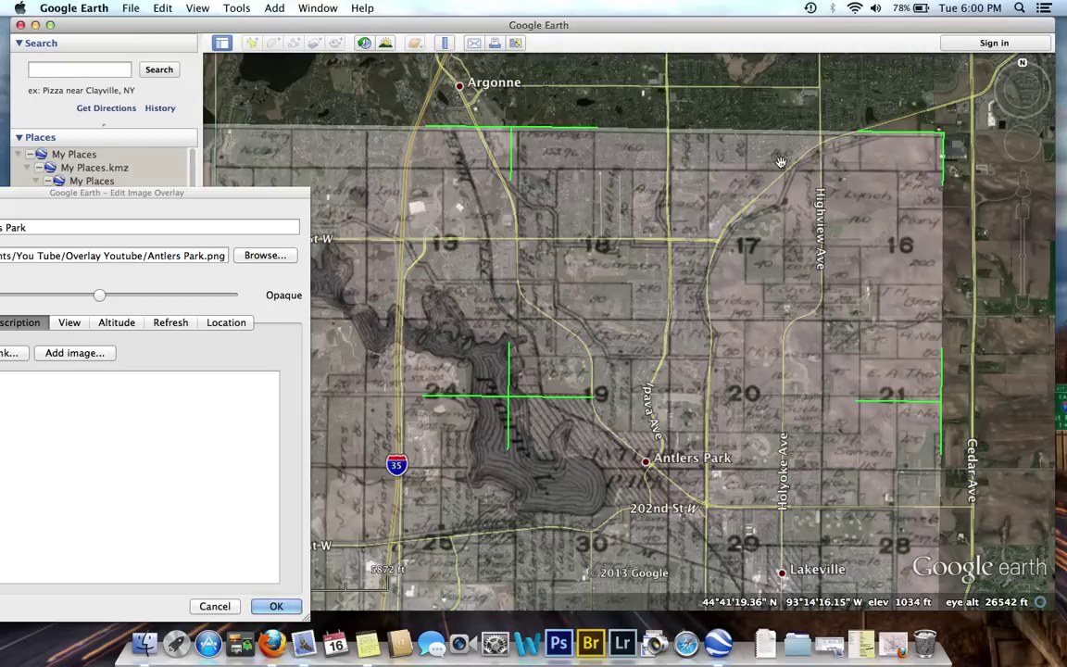
drag(97, 296, 138, 296)
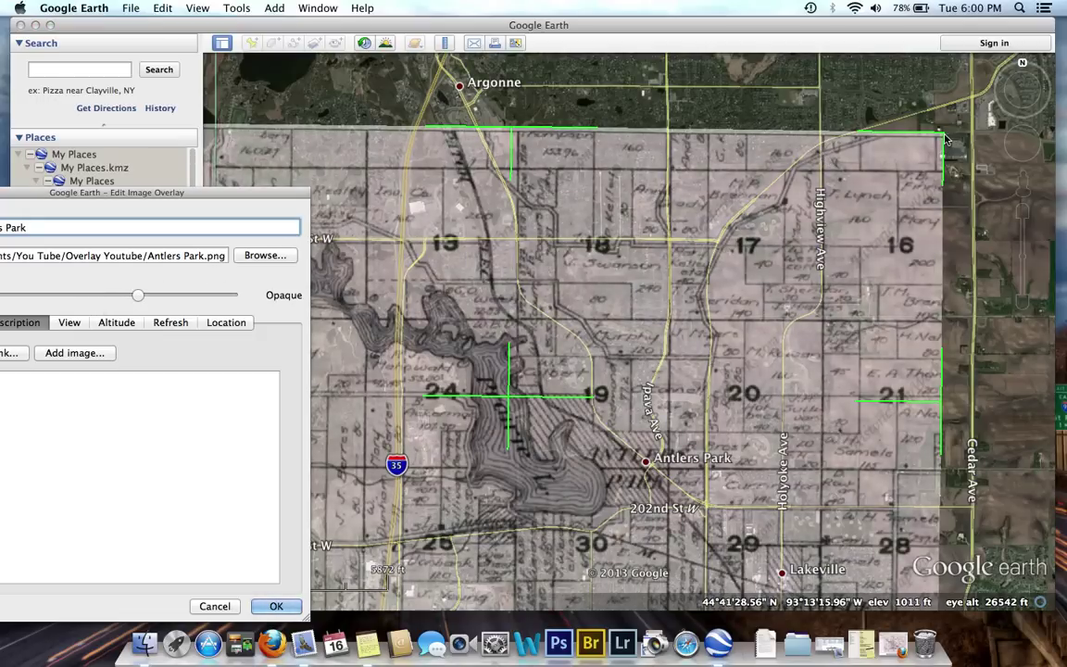
drag(947, 139, 942, 129)
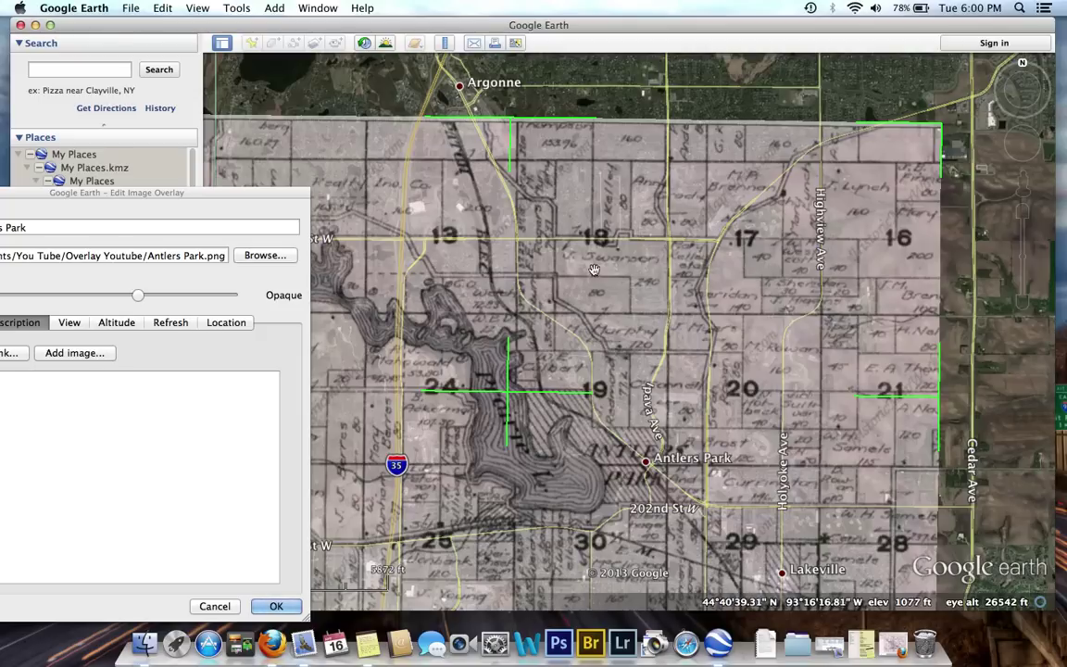
- Examine how the old roads and lake shore around Antlers Park match the imagery, with the overlay opaque and half faded
drag(139, 295, 233, 297)
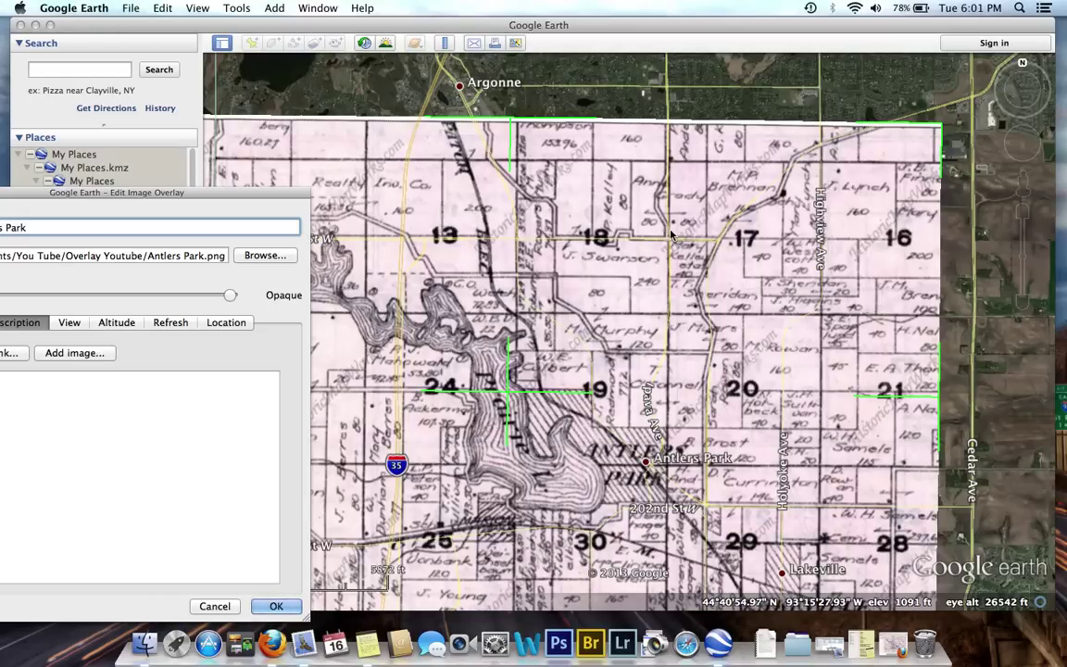
drag(229, 296, 115, 297)
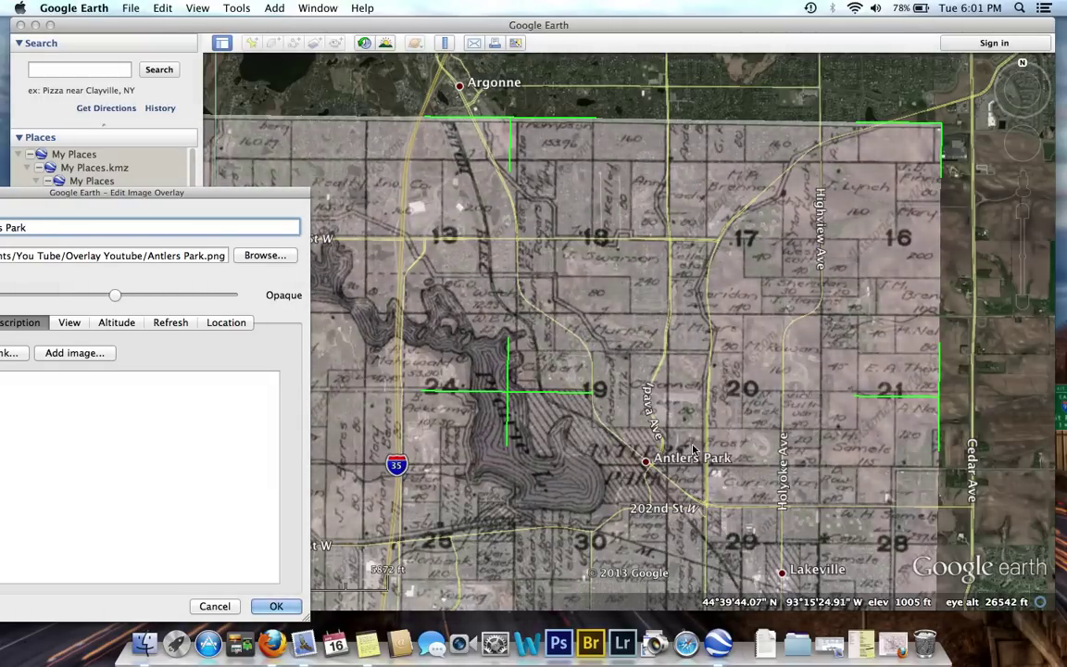
drag(761, 468, 769, 357)
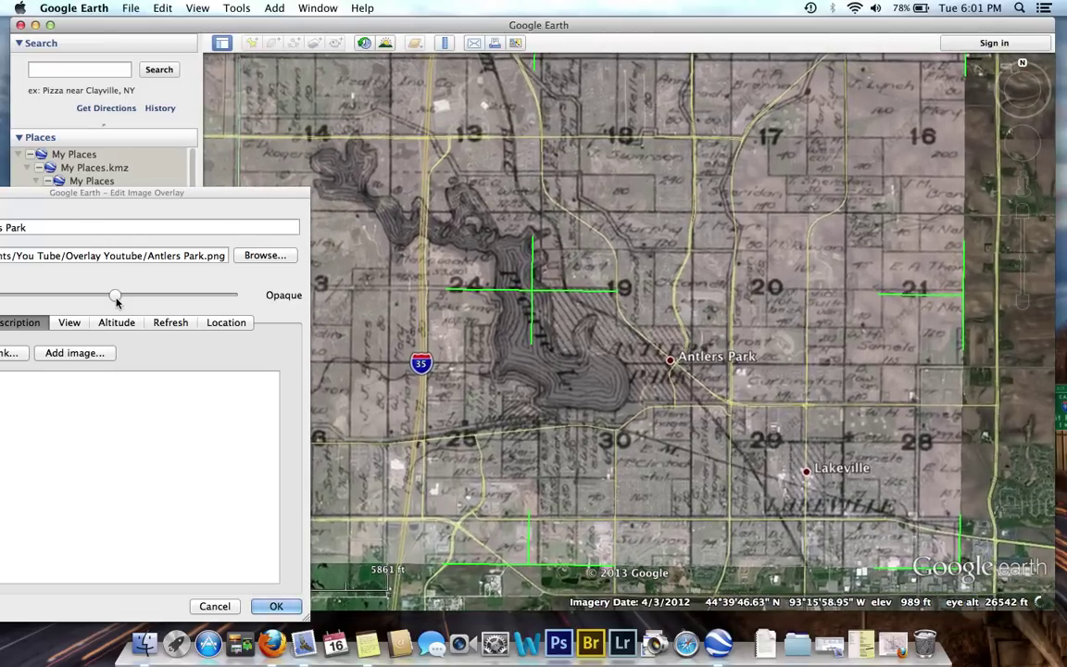
click(116, 296)
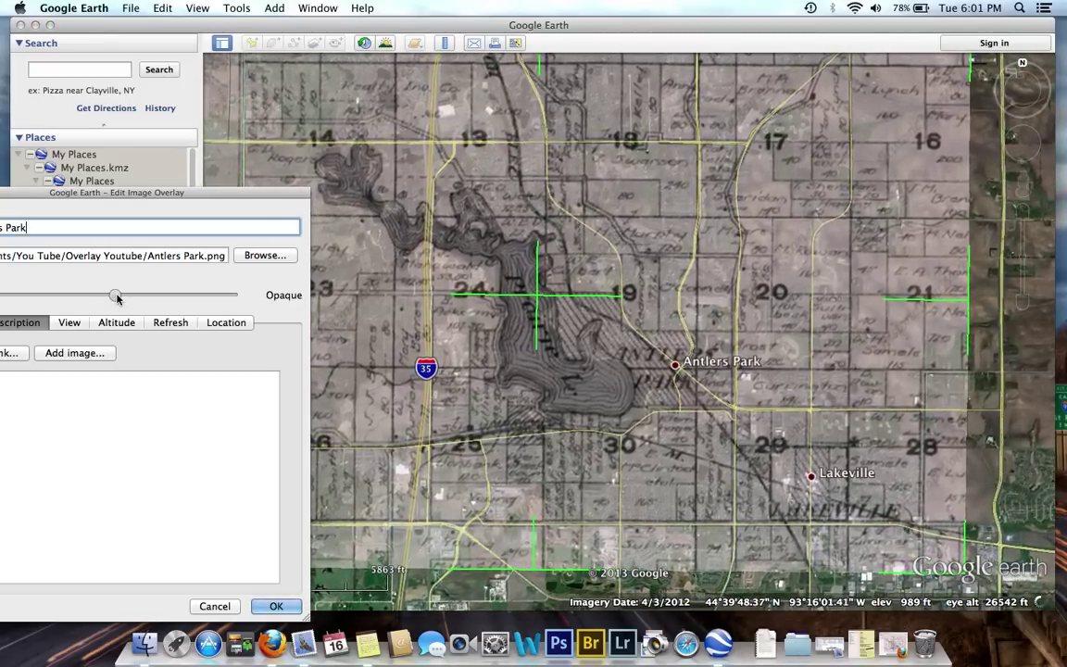
drag(644, 403, 620, 289)
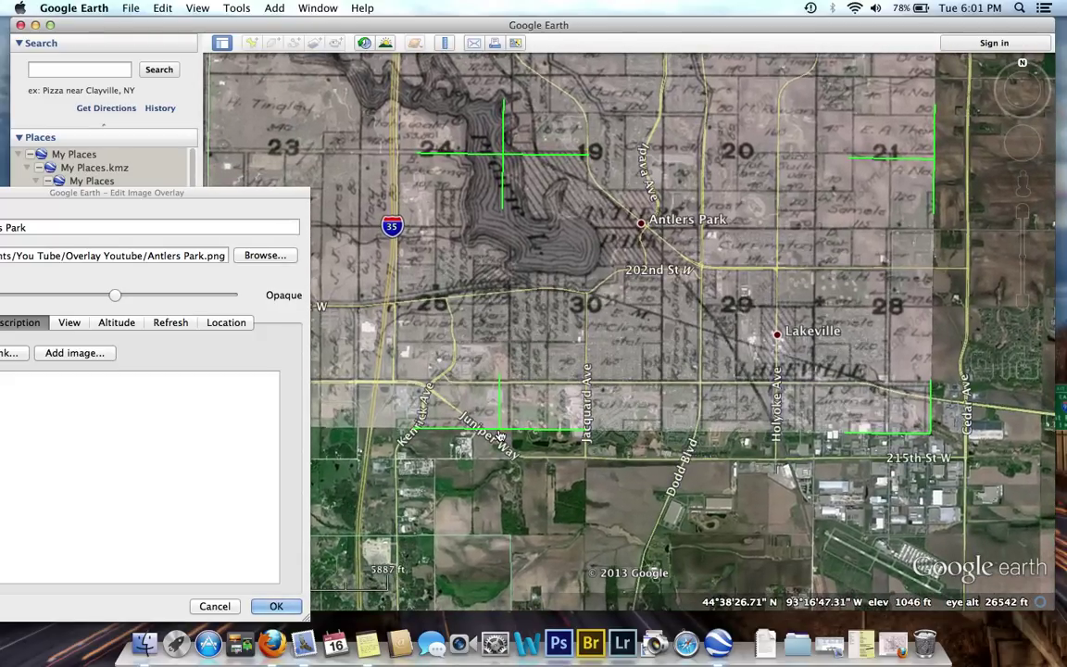
- Restore the Antlers Park overlay to full opacity and save its edited placement
drag(579, 288, 564, 361)
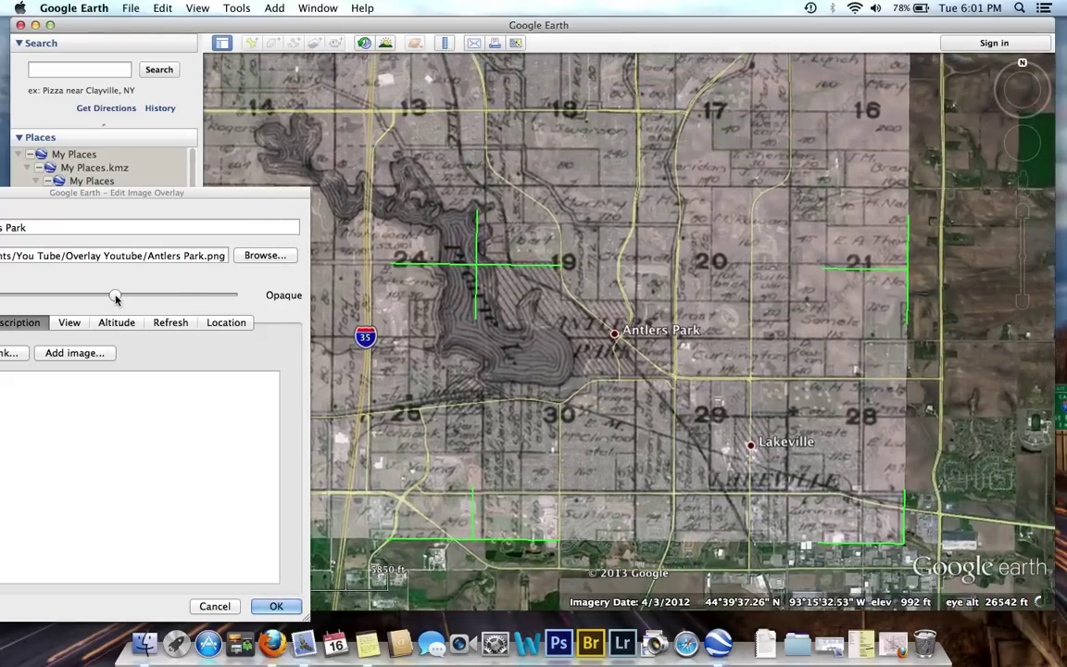
drag(116, 296, 233, 295)
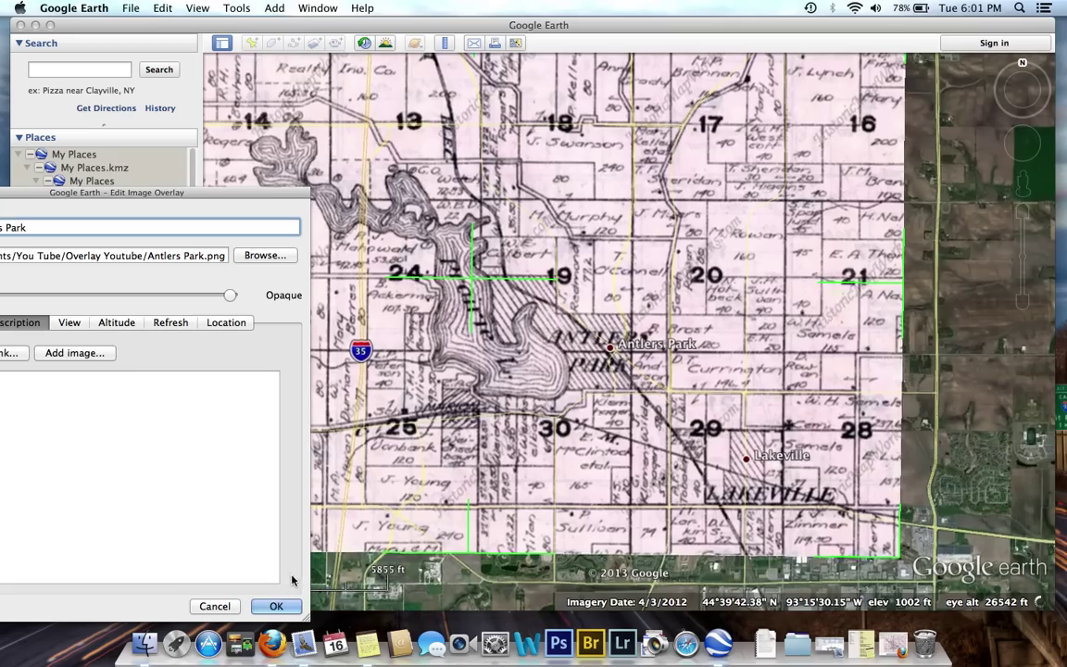
click(276, 606)
- Zoom in on Antlers Park and bring up the opacity slider for the selected overlay in the places list
scroll(623, 401, up, 3)
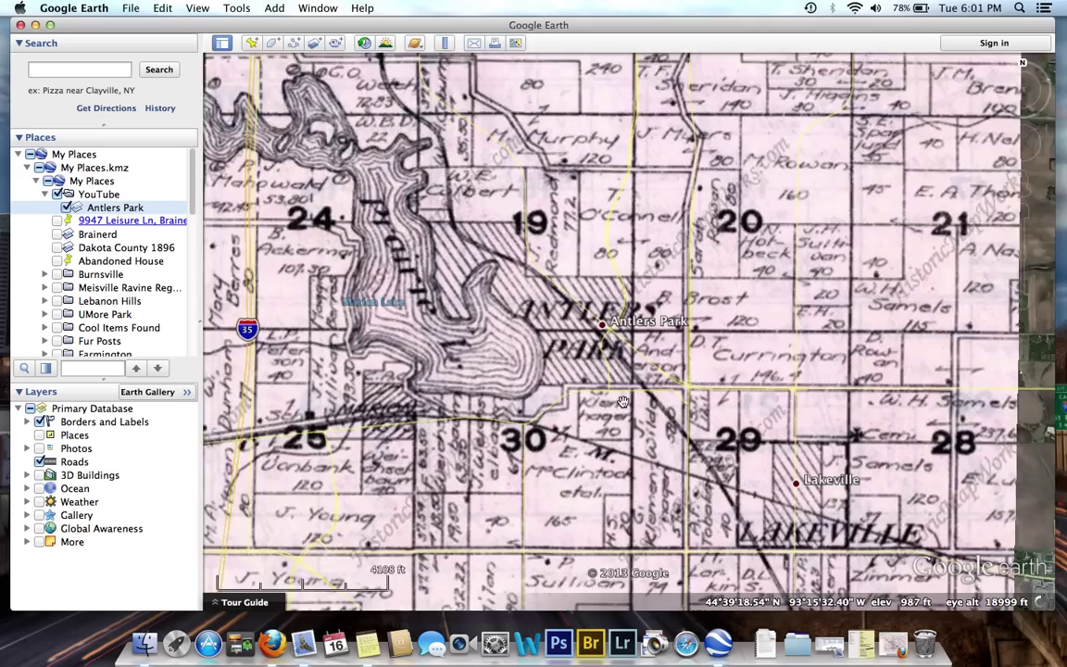
scroll(623, 401, up, 3)
drag(606, 376, 510, 446)
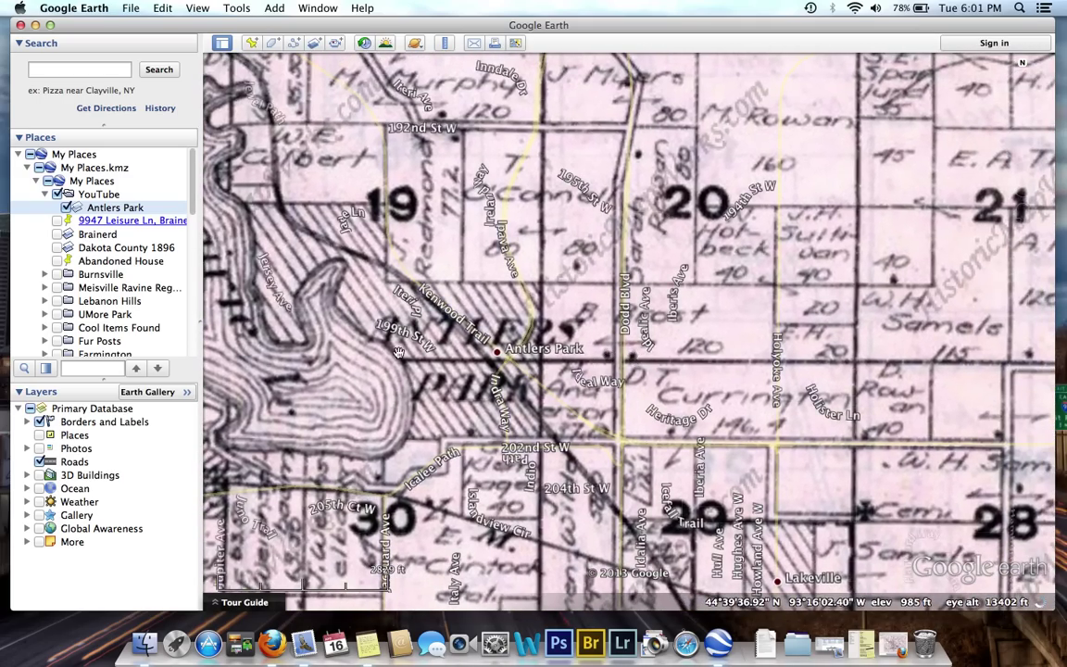
click(47, 368)
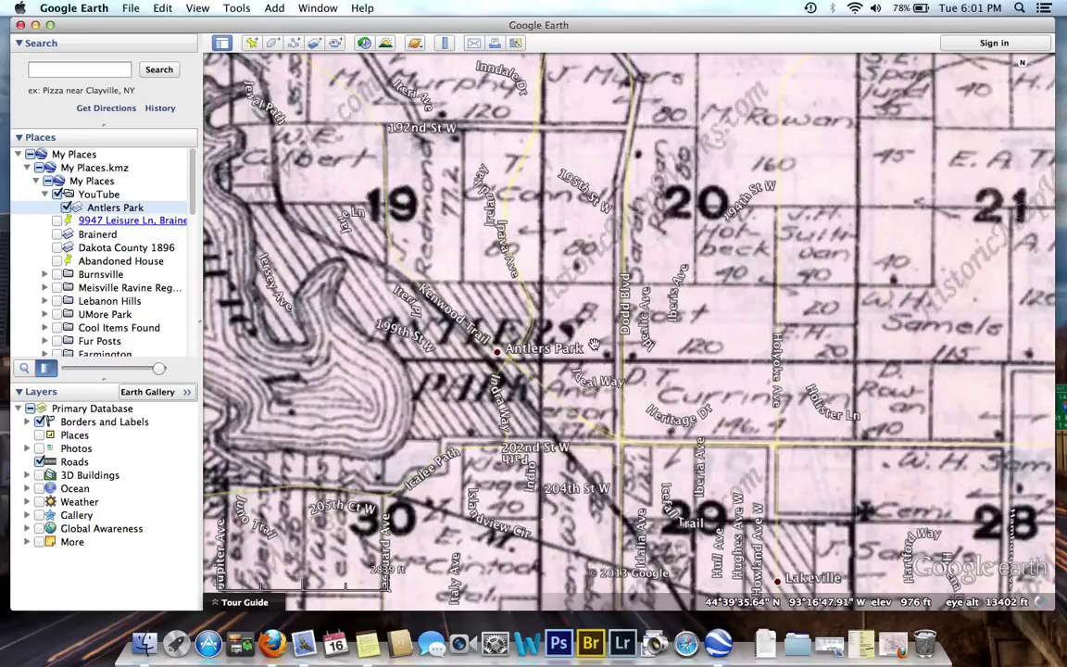
- Fade the Antlers Park overlay to fully transparent and examine the present landscape around the park and the lake beside it
scroll(601, 345, up, 3)
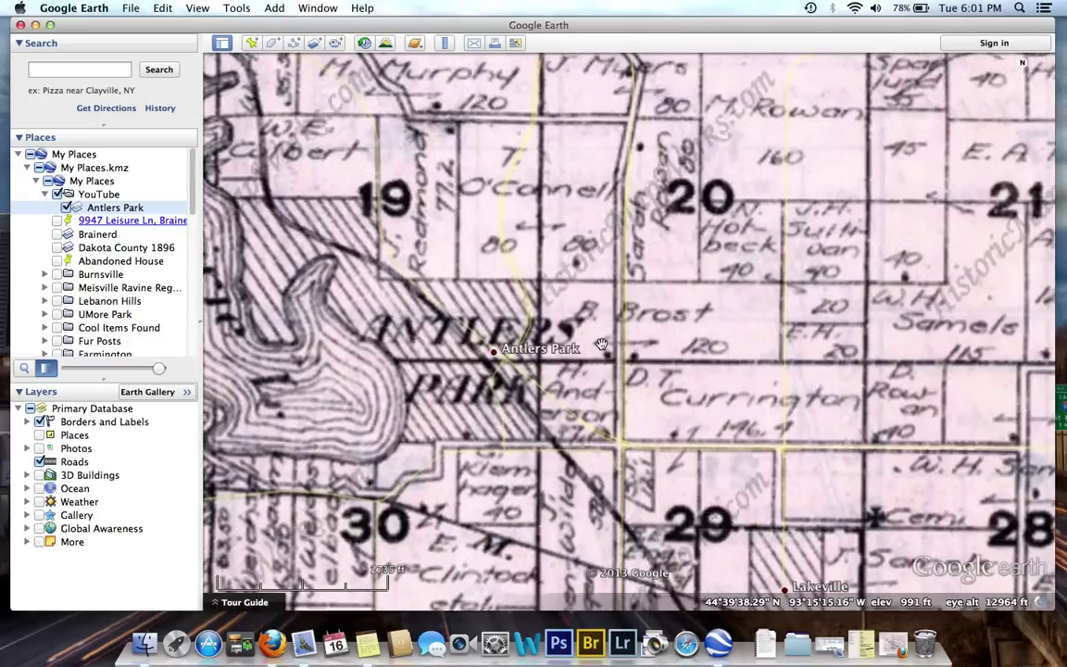
scroll(657, 367, up, 2)
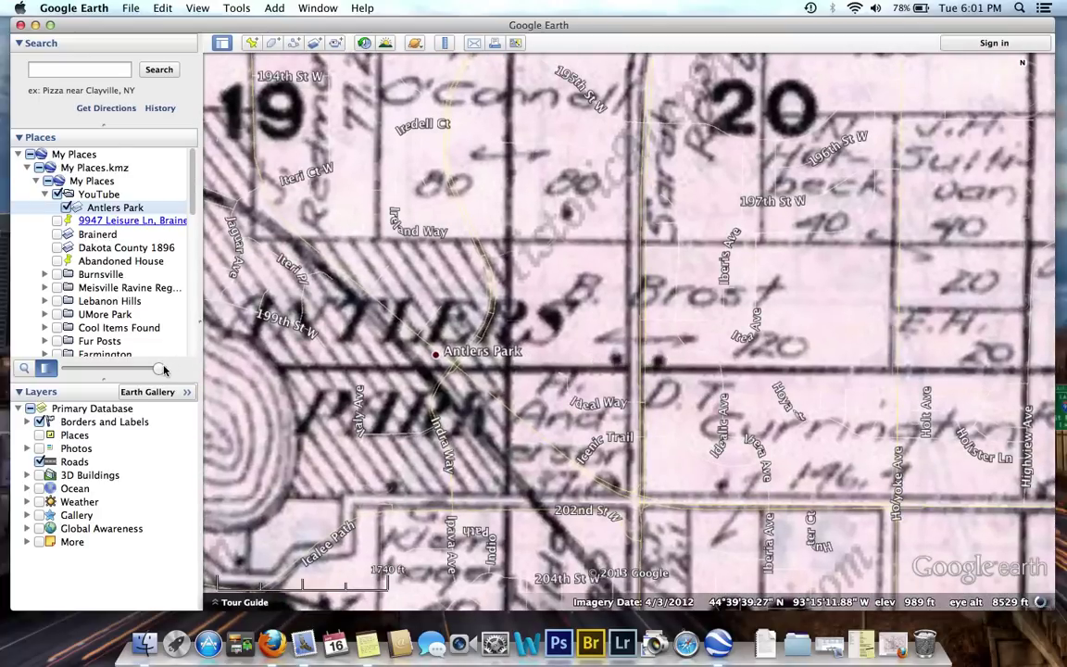
drag(161, 369, 68, 368)
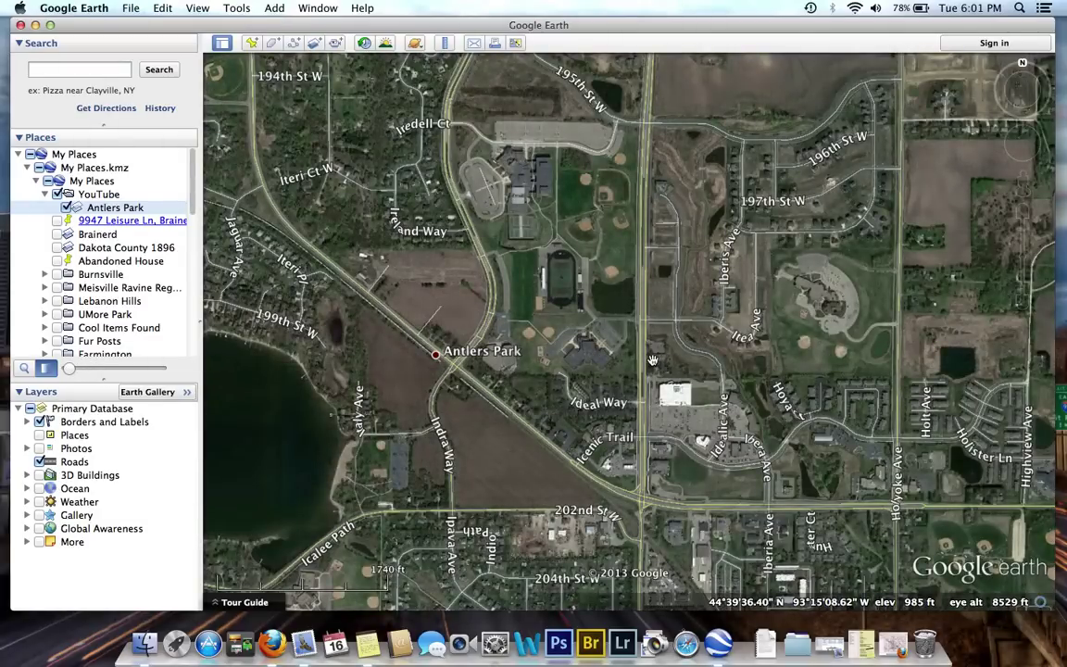
drag(369, 450, 482, 339)
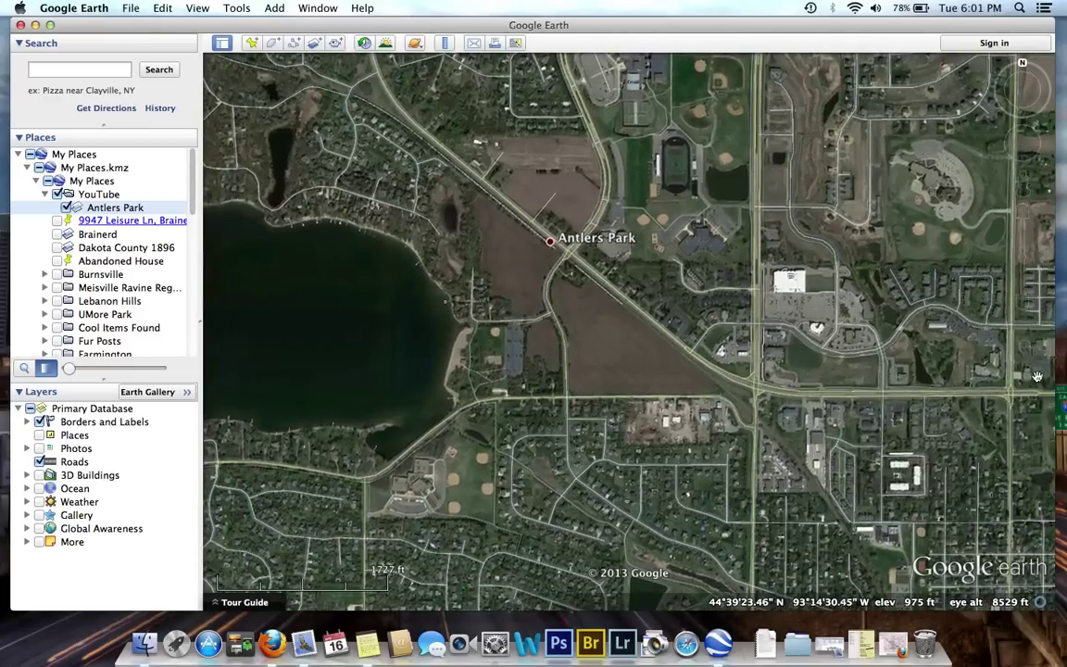
click(1023, 314)
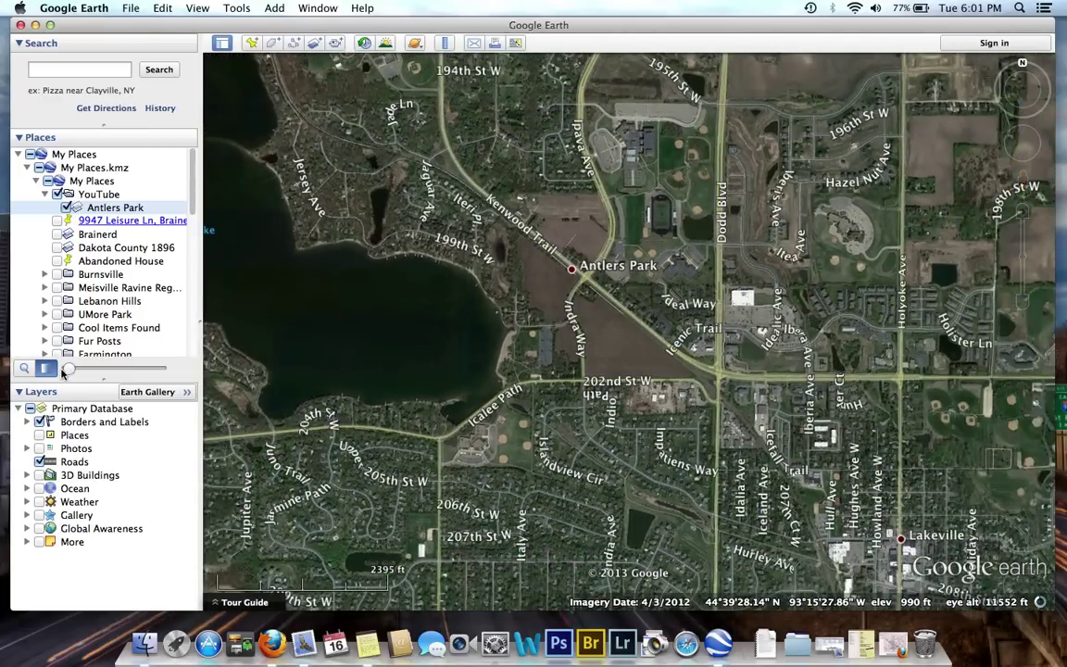
- Compare the old shoreline with Marion Lake by fading the overlay in and out, ending fully opaque with the whole historic map in view
drag(69, 369, 145, 368)
drag(425, 258, 483, 358)
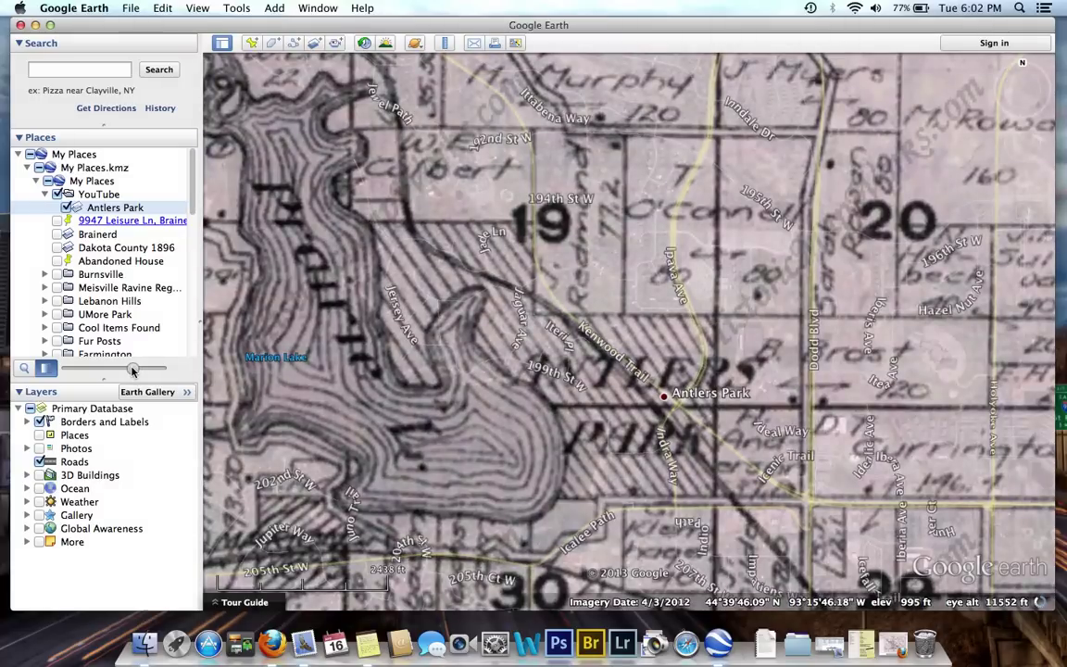
drag(145, 370, 68, 369)
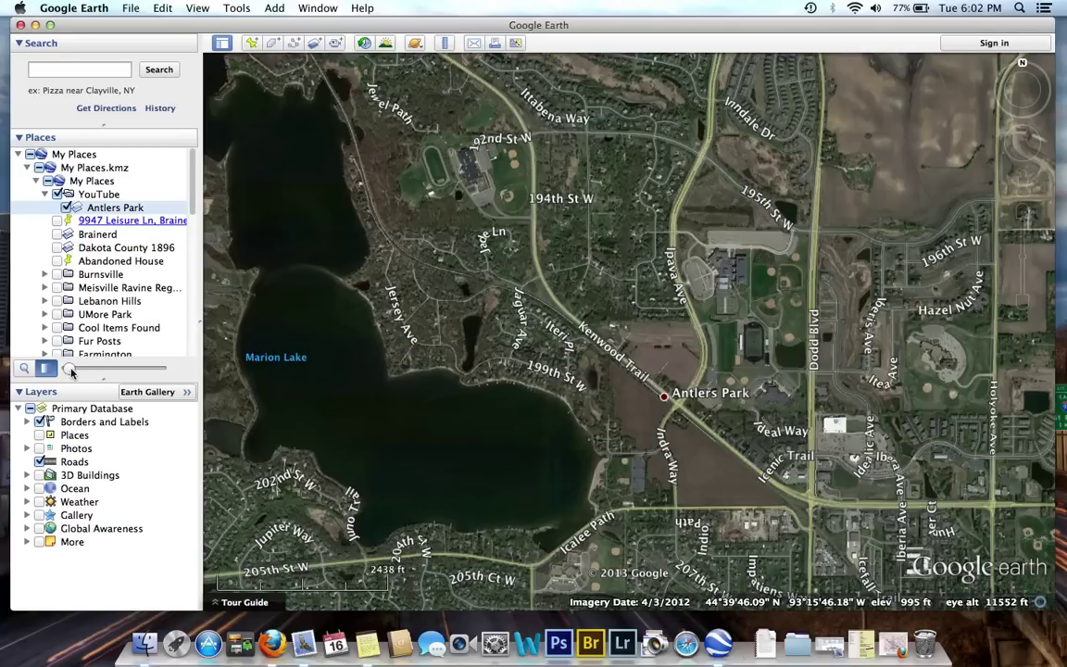
drag(68, 369, 237, 392)
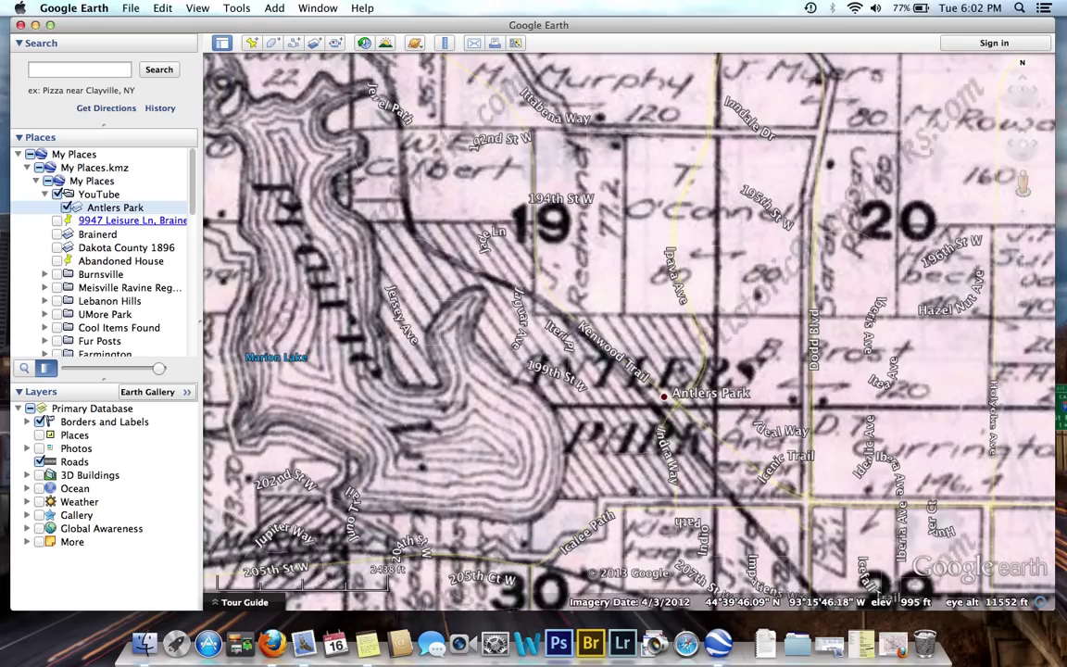
drag(1023, 299, 1025, 312)
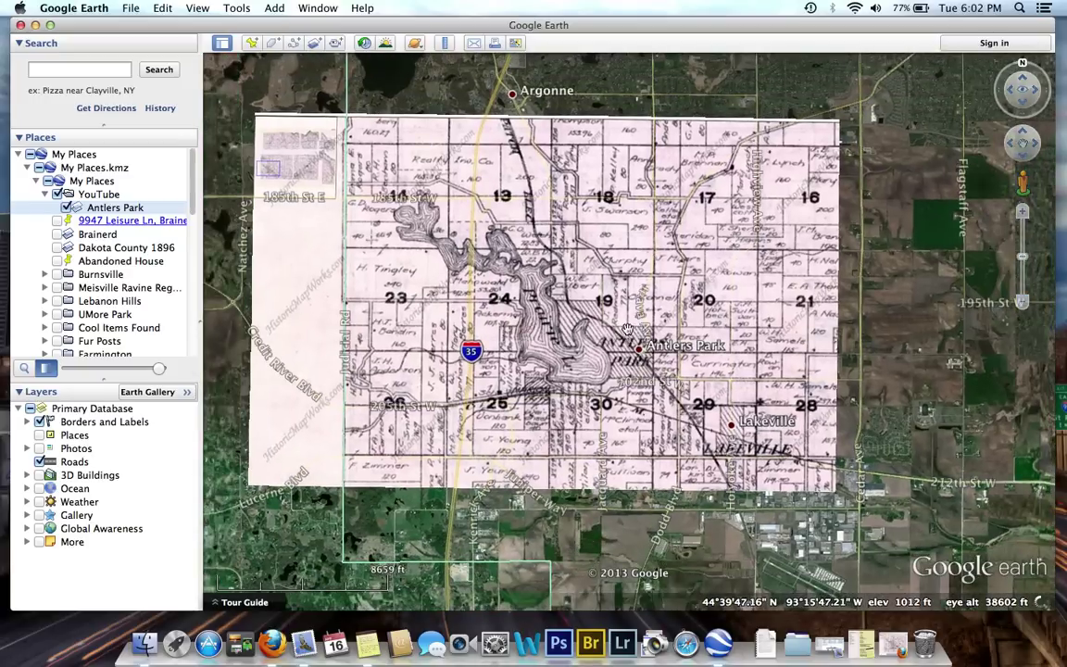